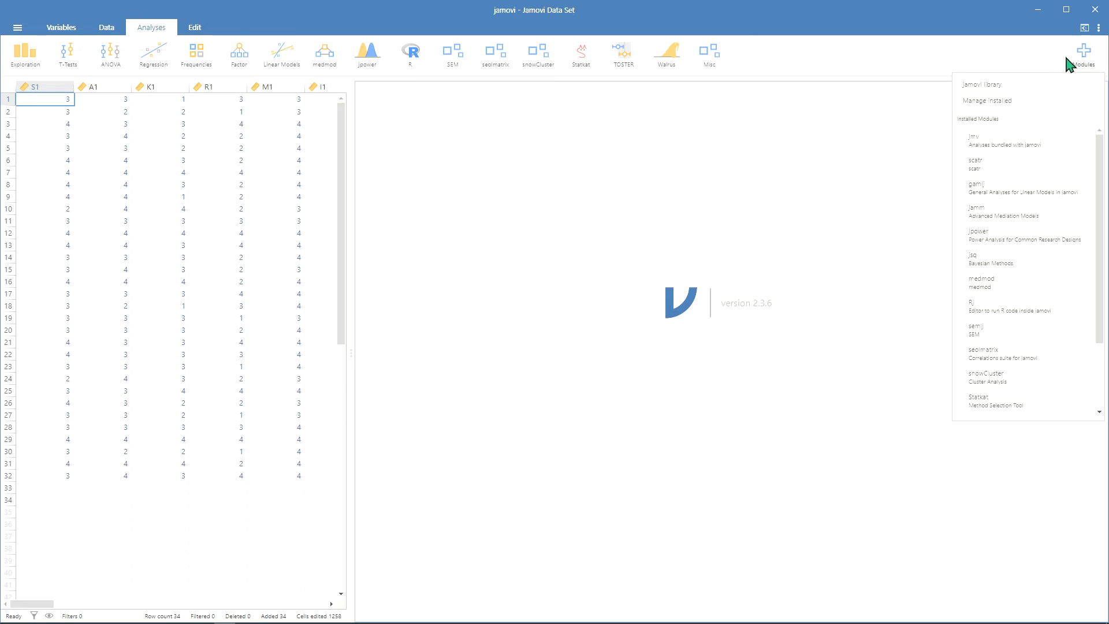
- Reopen the Modules menu and bring up the jamovi library of installable add-on modules
{"action": "left_click", "coordinate": [1086, 58]}
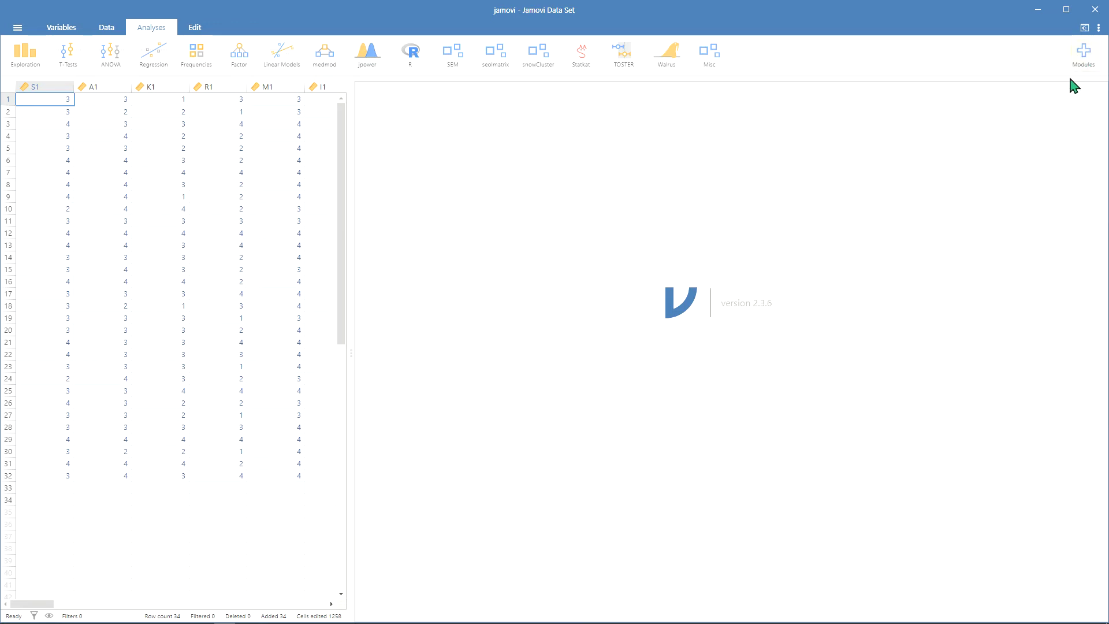
{"action": "left_click", "coordinate": [1086, 57]}
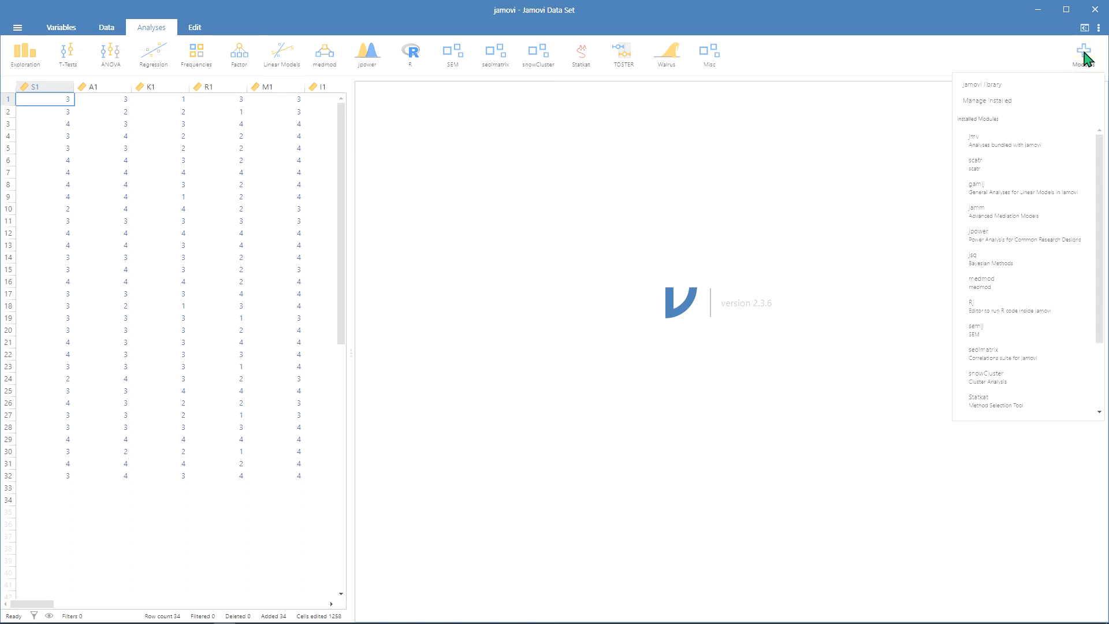
{"action": "left_click", "coordinate": [978, 86]}
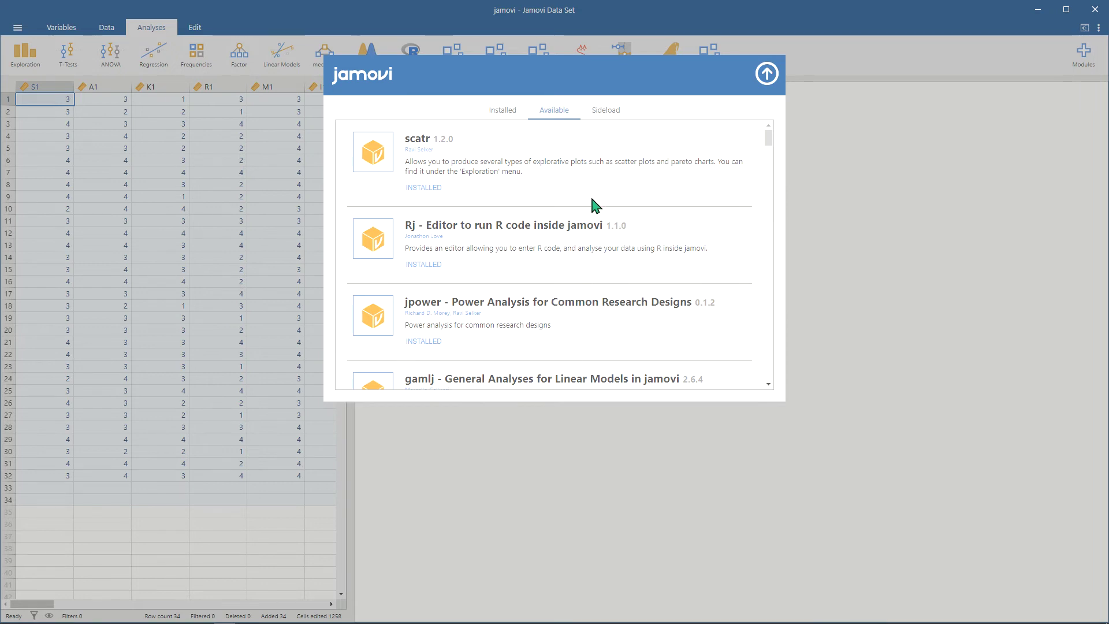
{"action": "left_click_drag", "start_coordinate": [768, 137], "coordinate": [773, 296]}
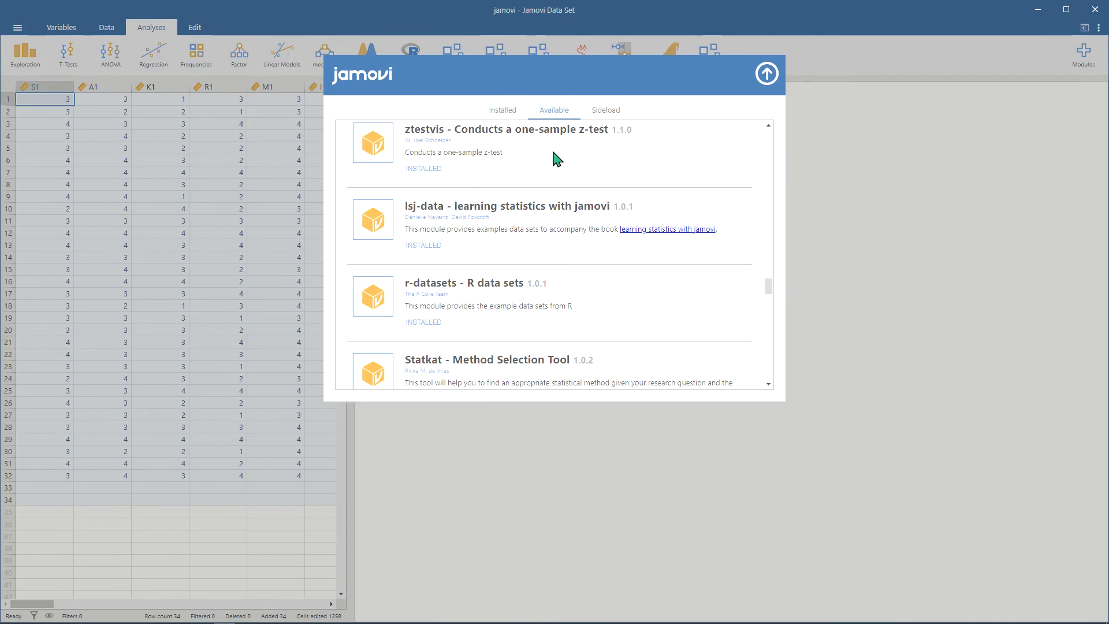
- Dismiss the jamovi library dialog to get back to the data set
{"action": "left_click", "coordinate": [764, 73]}
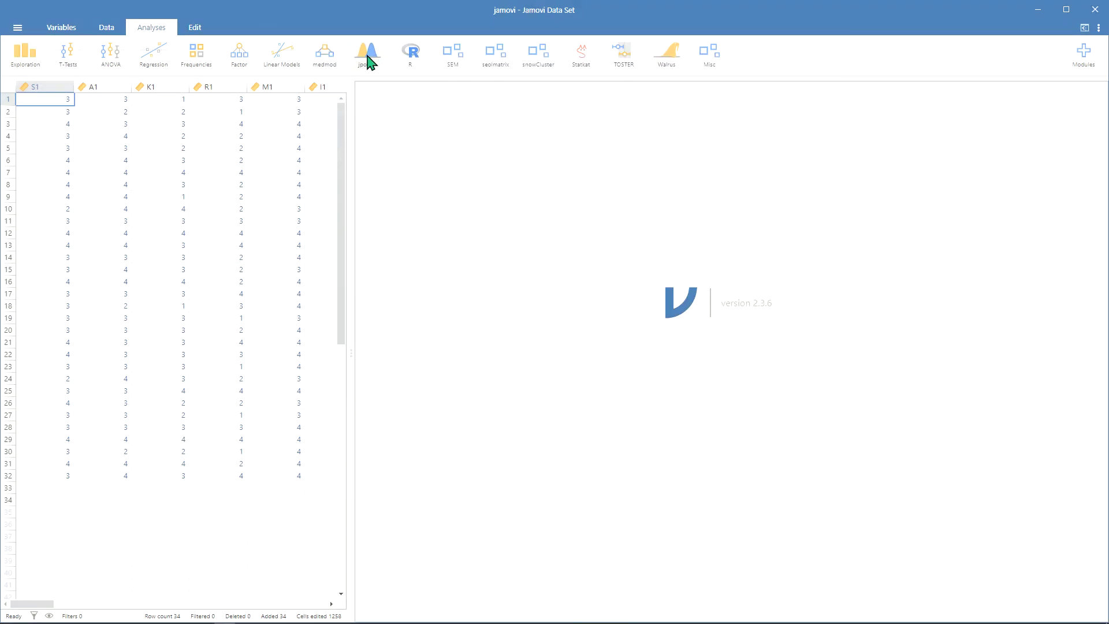